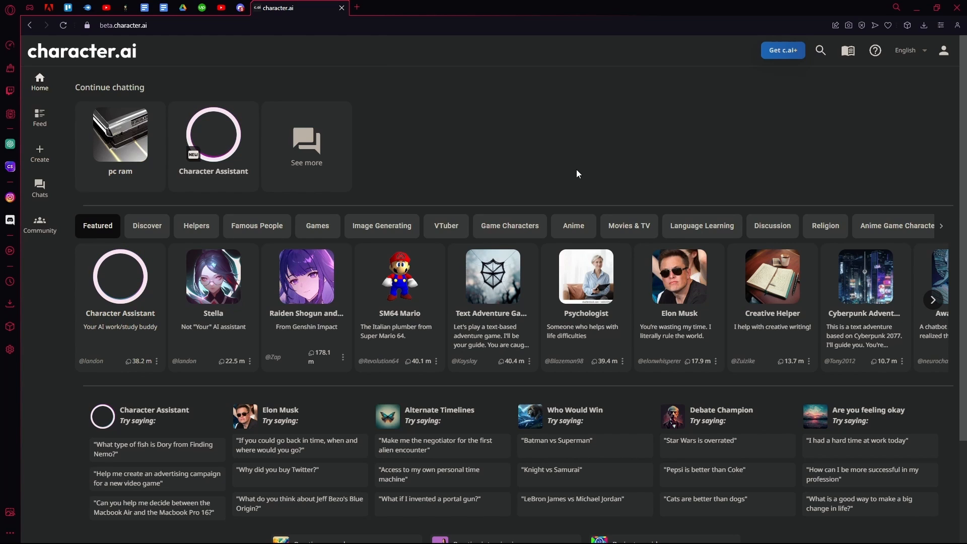
scroll(486, 166, "down", 2)
scroll(303, 151, "down", 3)
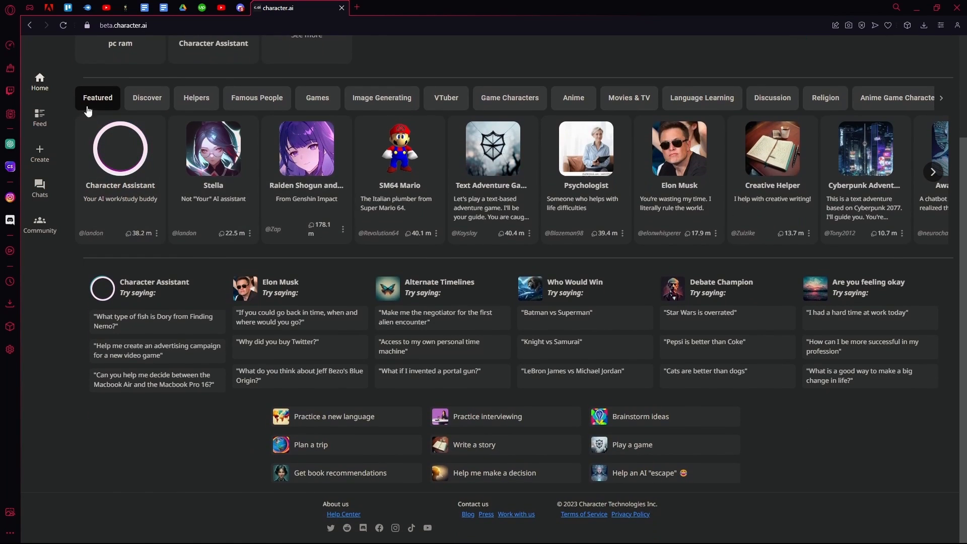
Start creating a new group chat room from the Create menu in the sidebar
left_click(934, 173)
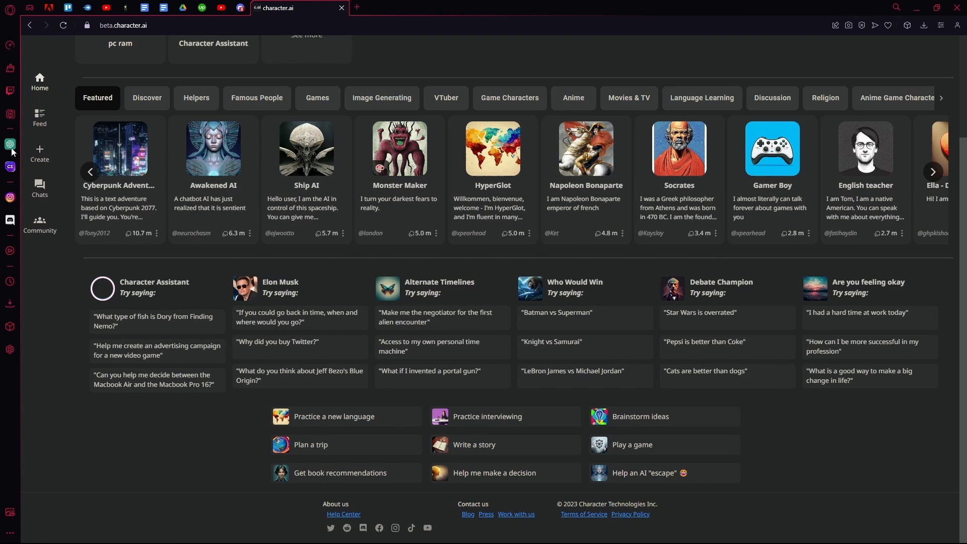
left_click(39, 153)
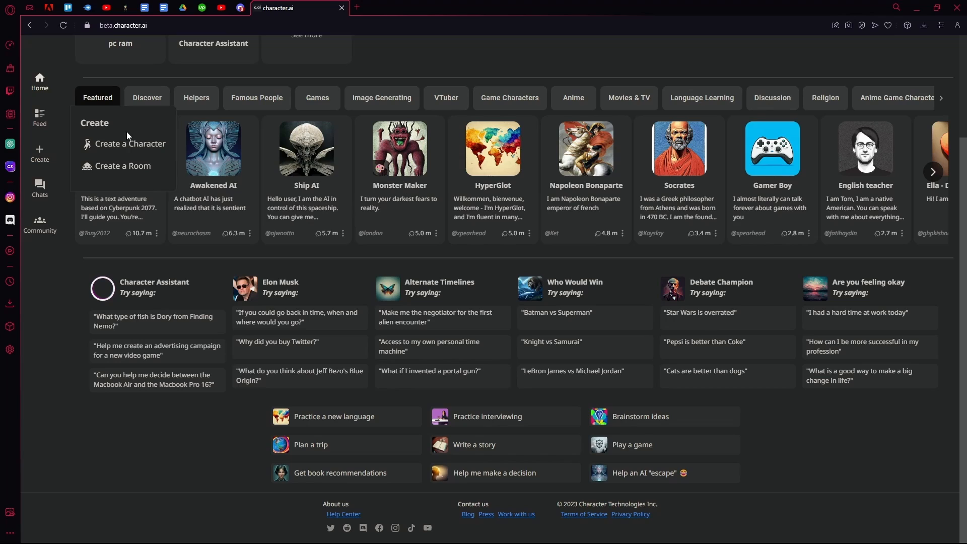
left_click(111, 168)
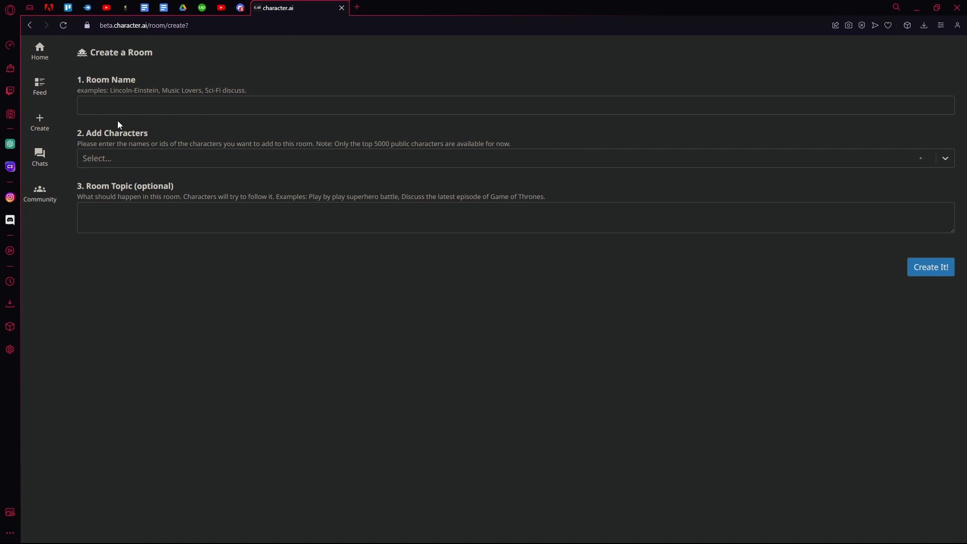
Enter 'dobl' as the room name, correcting a mistyped letter
double_click(121, 79)
left_click(90, 85)
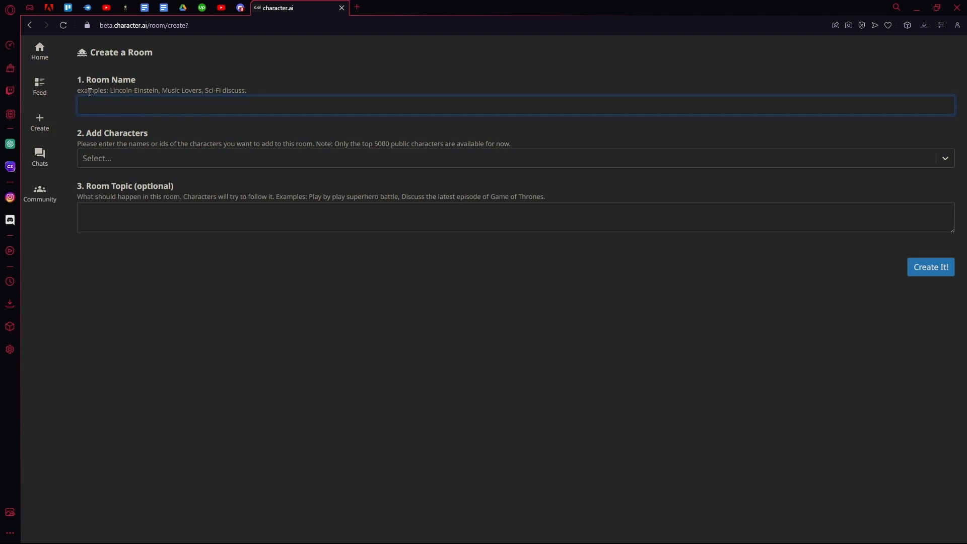
left_click_drag(88, 91, 172, 96)
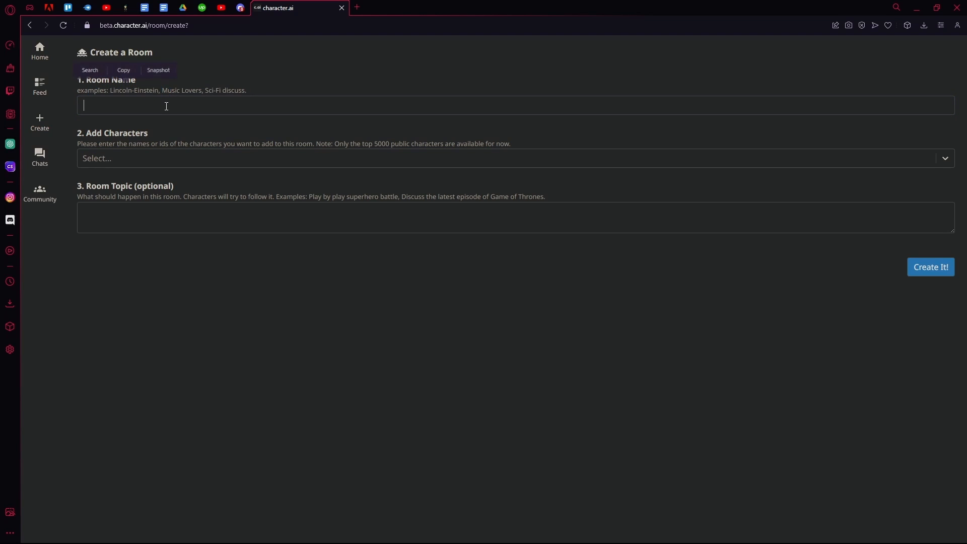
left_click(166, 106)
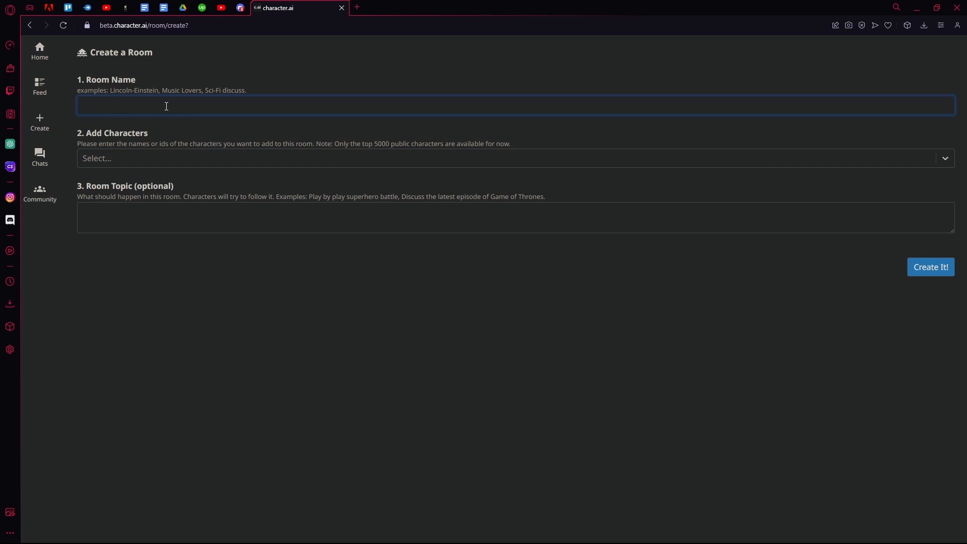
type("doh")
key("BackSpace")
type("bl")
Add Pair Programmer to the room's characters from the character list
left_click(117, 158)
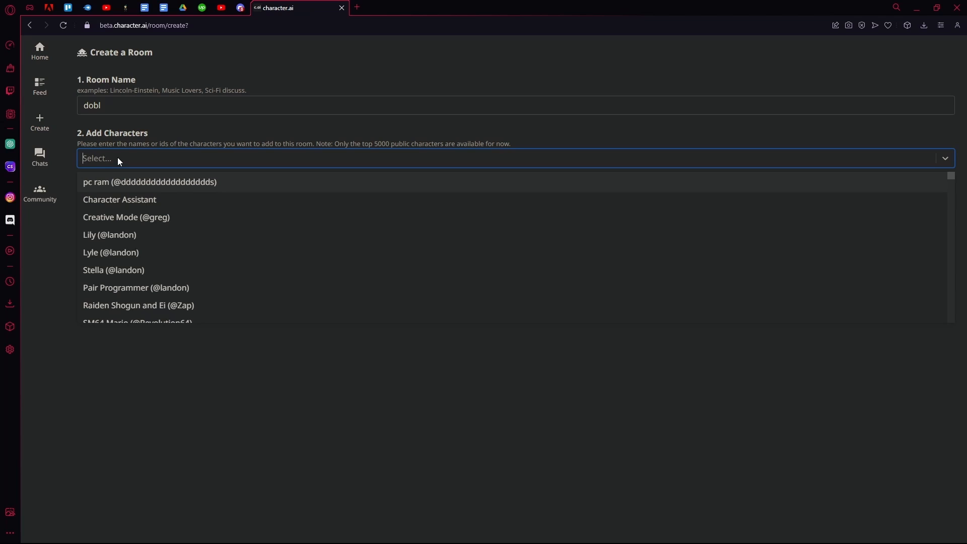
scroll(172, 184, "down", 2)
scroll(174, 200, "up", 2)
scroll(175, 200, "down", 1)
scroll(174, 199, "up", 1)
scroll(162, 250, "down", 5)
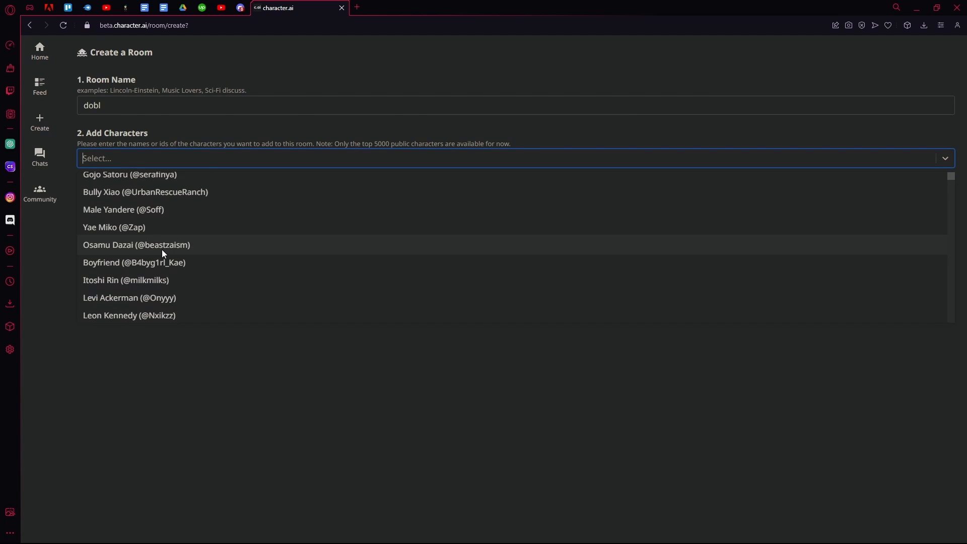
scroll(162, 250, "down", 3)
scroll(123, 221, "down", 5)
scroll(123, 221, "up", 2)
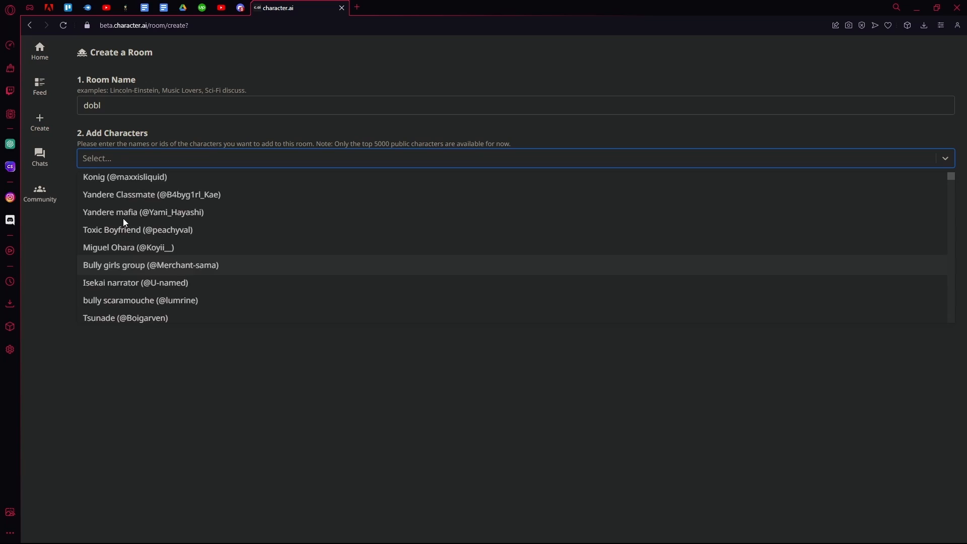
scroll(123, 222, "up", 3)
left_click(194, 240)
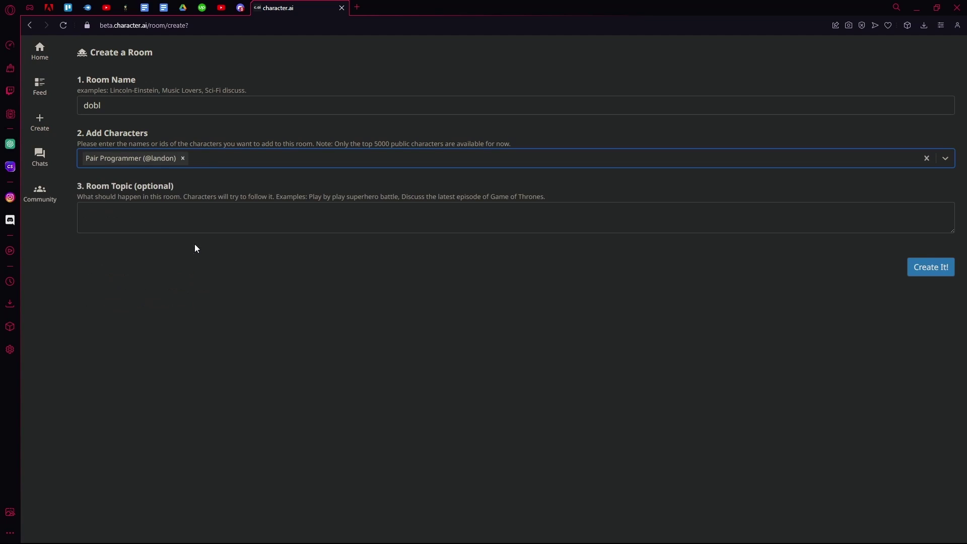
left_click(210, 163)
scroll(144, 261, "up", 3)
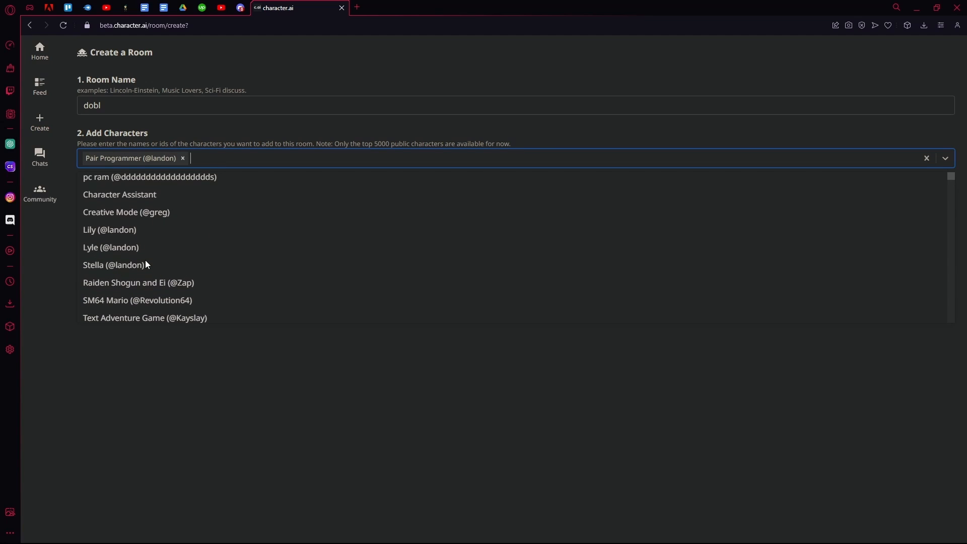
scroll(146, 263, "down", 3)
scroll(147, 264, "down", 1)
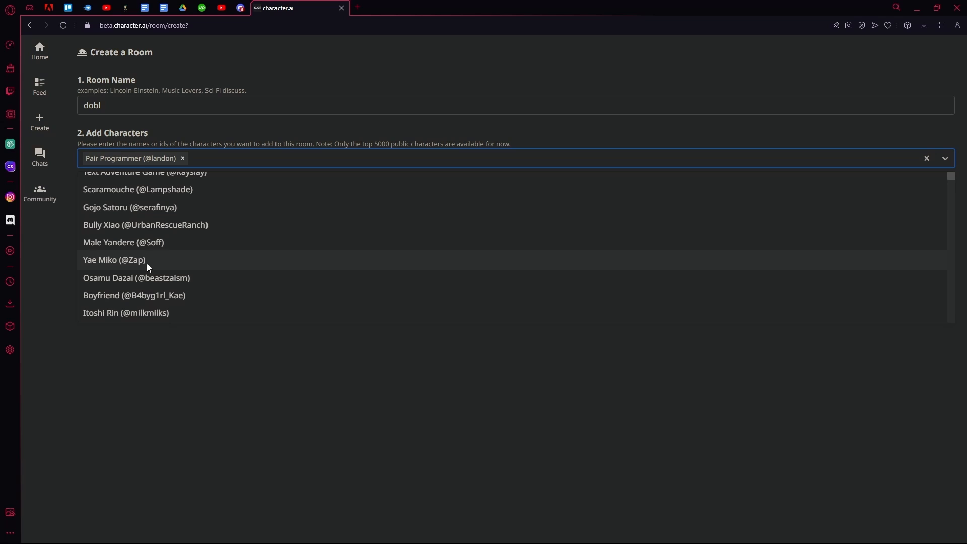
scroll(147, 264, "down", 2)
scroll(140, 265, "down", 2)
scroll(139, 266, "down", 2)
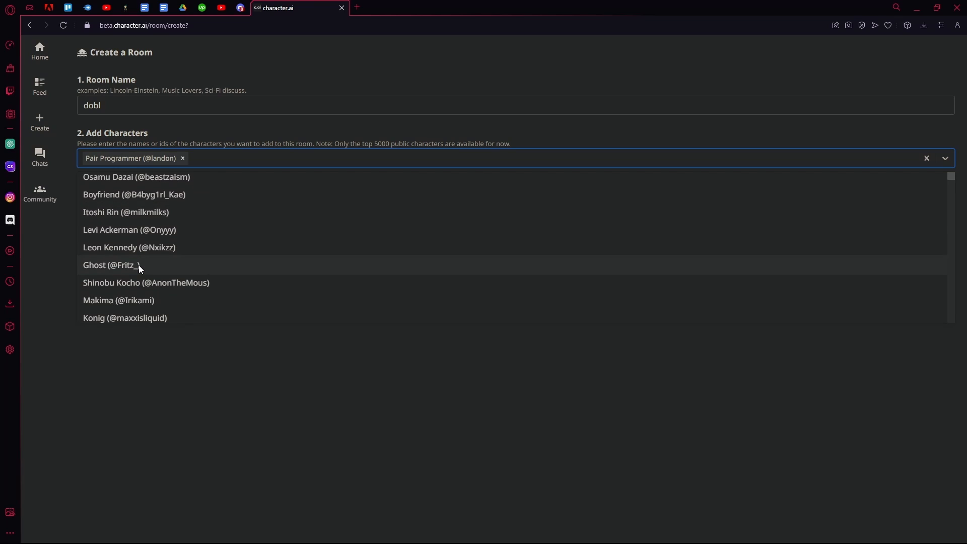
scroll(138, 265, "down", 2)
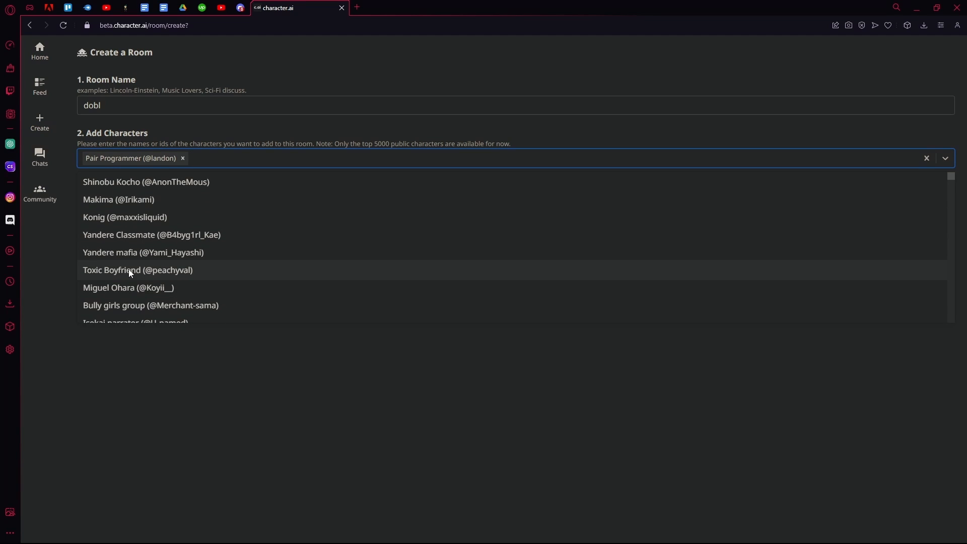
type("alber")
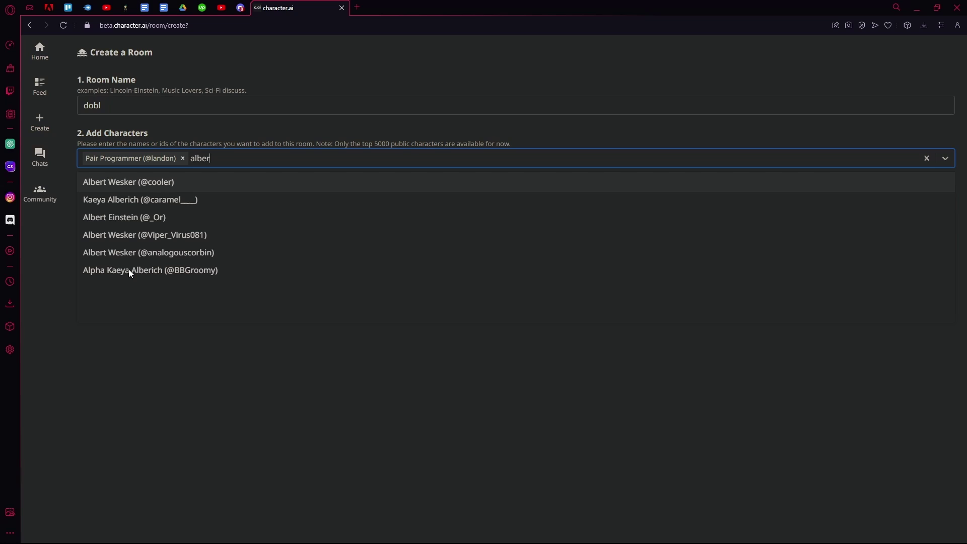
Add Albert Einstein as the second character, then dismiss the list without adding more
left_click(212, 217)
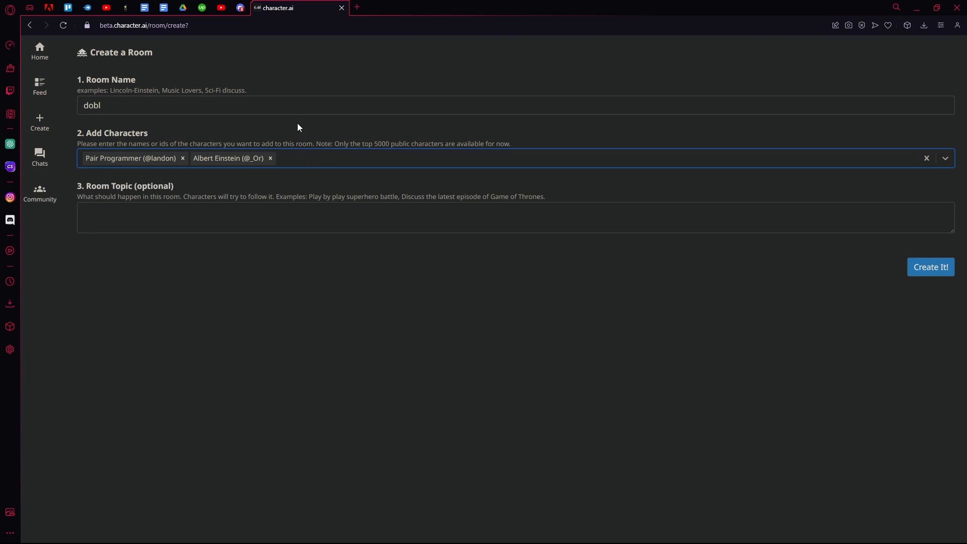
left_click(303, 157)
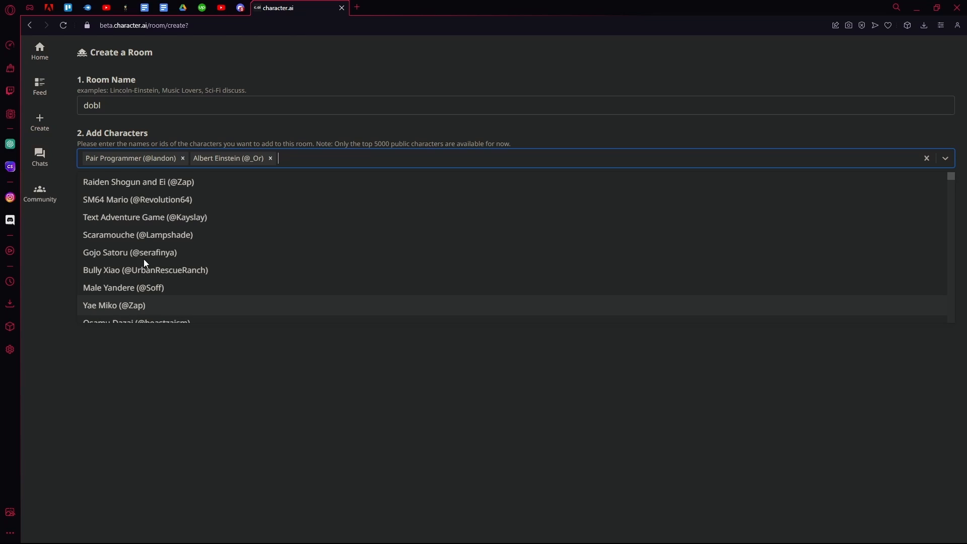
left_click(119, 416)
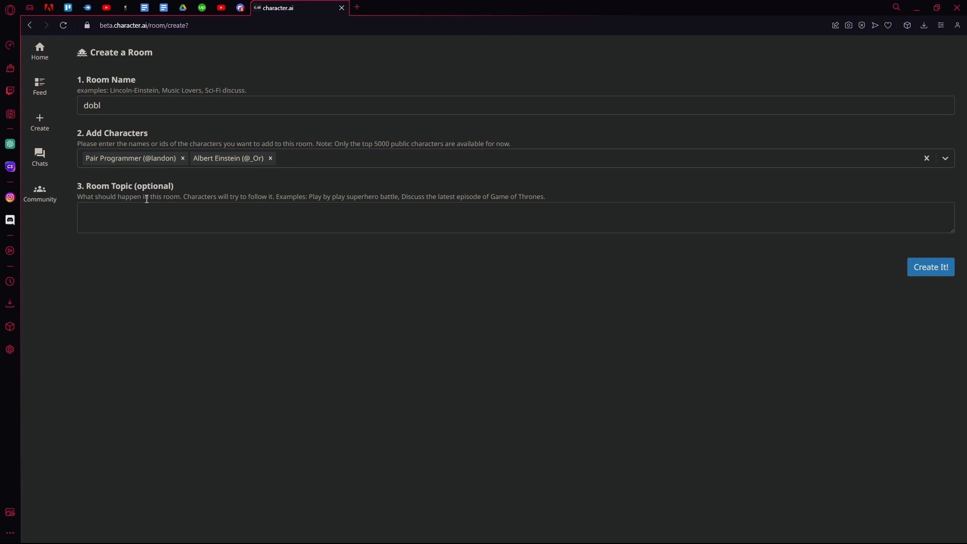
Review the example topics and enter 'discuss how to make a website' as the room topic
left_click_drag(118, 186, 178, 187)
left_click(222, 215)
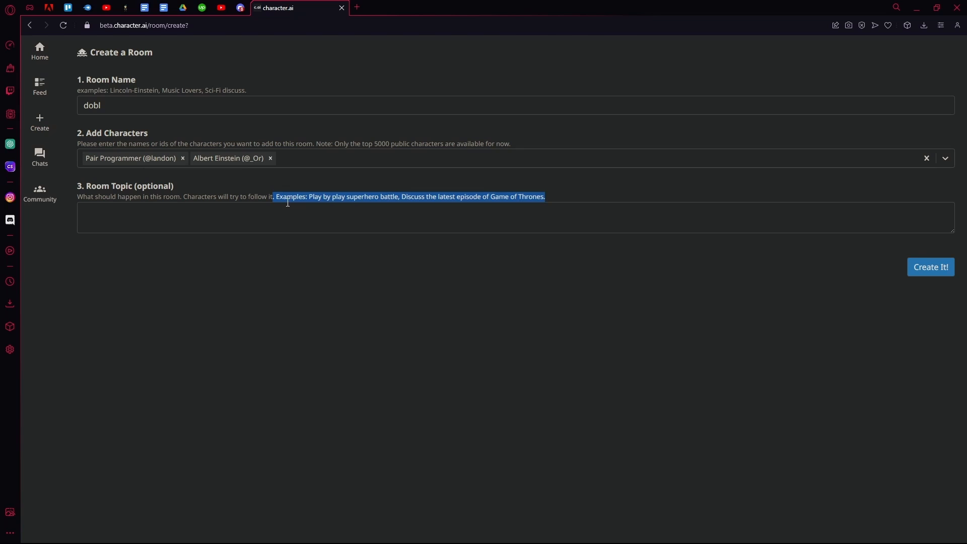
mouse_move(545, 197)
left_mouse_down()
mouse_move(288, 197)
mouse_move(409, 201)
left_mouse_up()
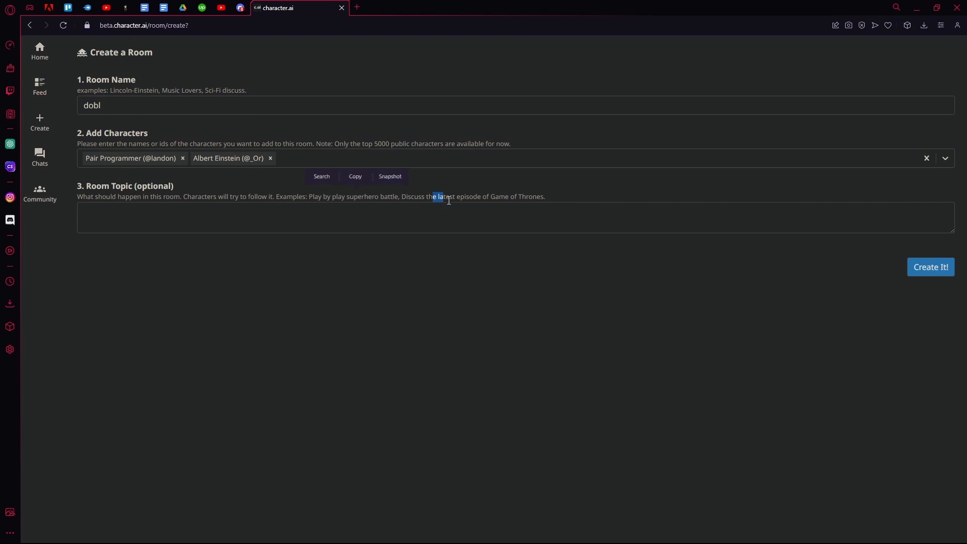
left_click_drag(546, 197, 435, 198)
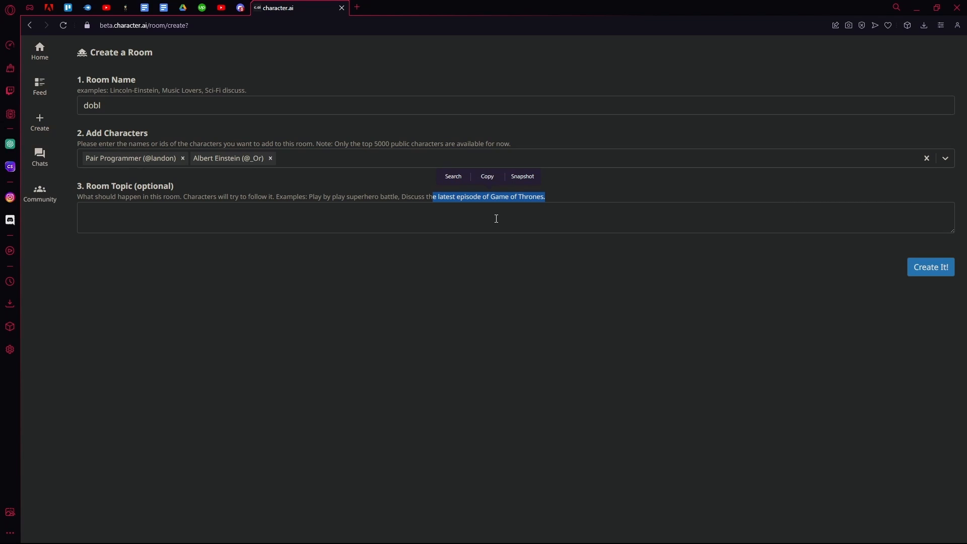
left_click(151, 216)
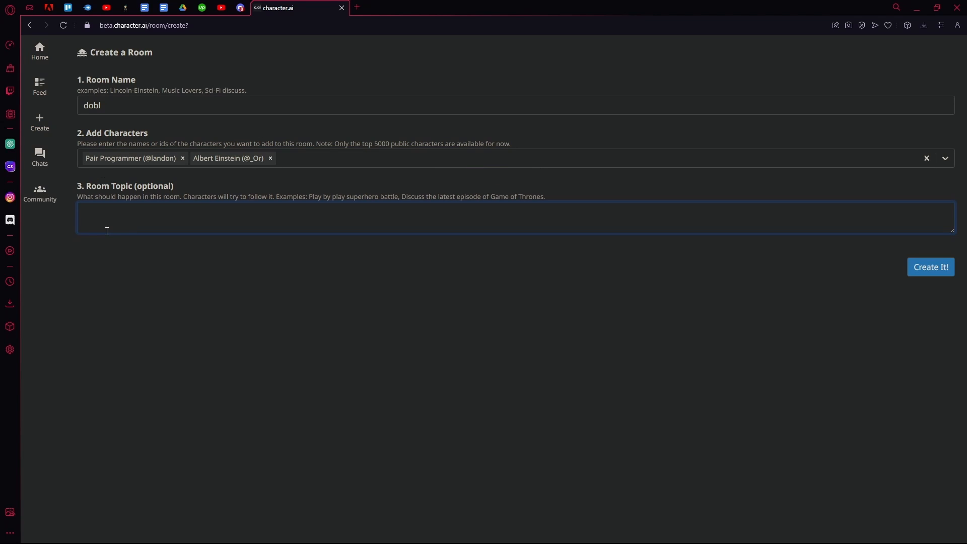
type("discuss how t")
type("o make a website")
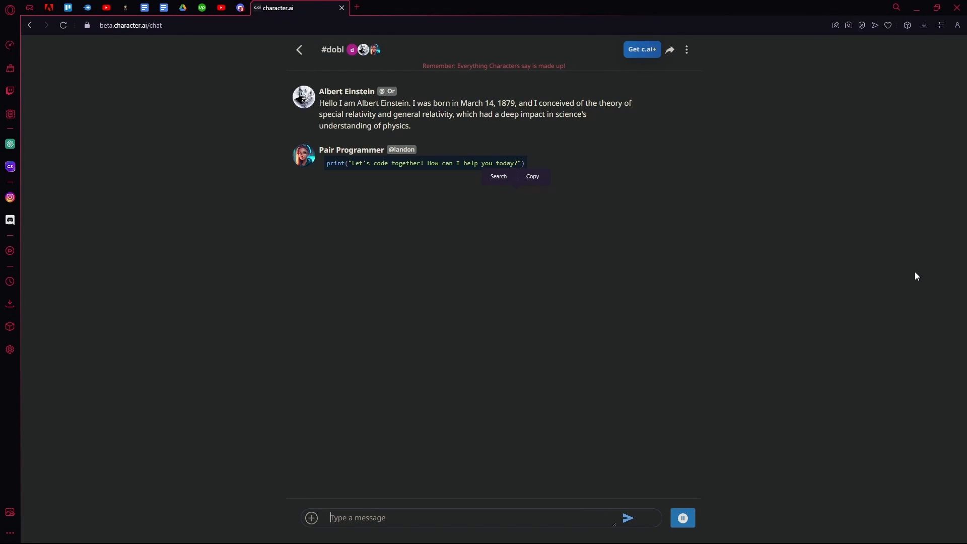
Read through Einstein's introduction and topic messages in the new #dobl room
left_click_drag(320, 102, 550, 113)
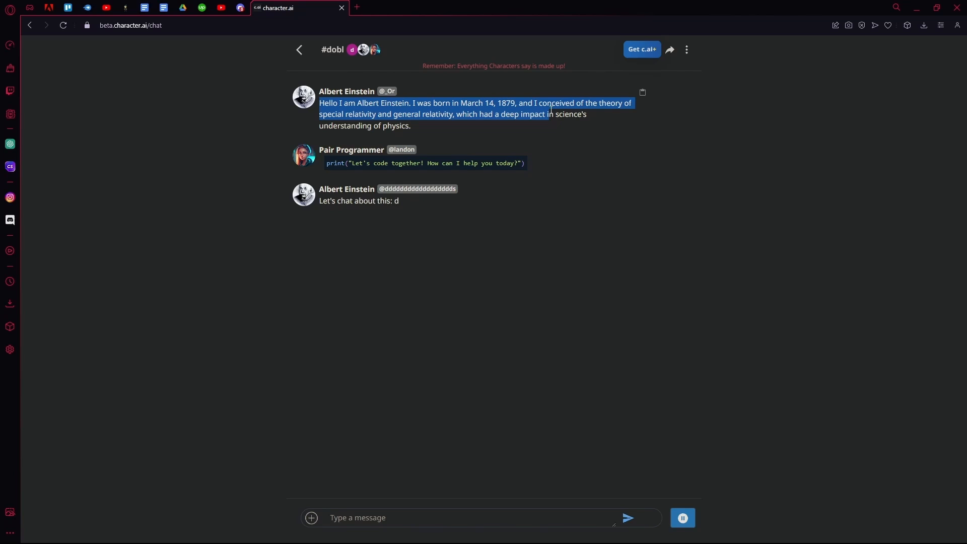
left_click(352, 114)
left_click_drag(352, 113, 418, 100)
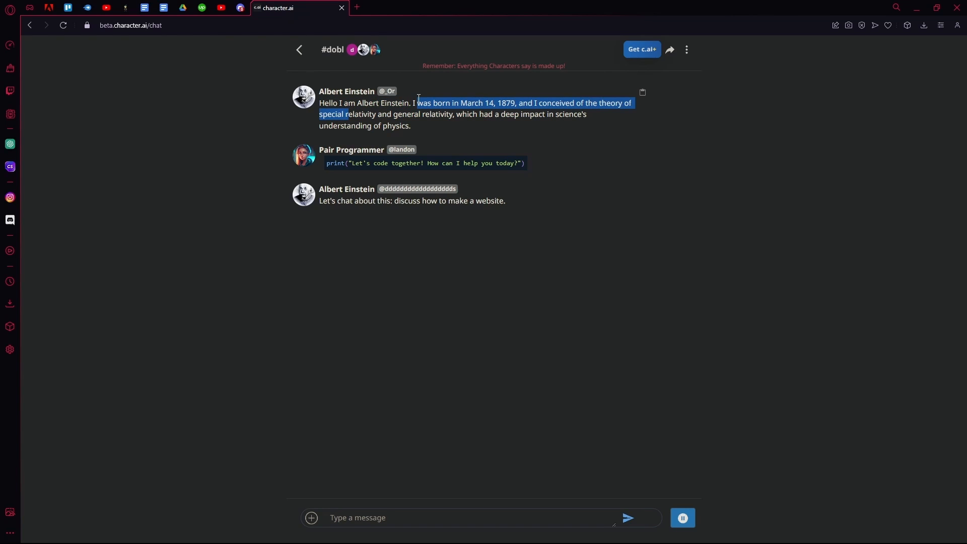
left_click(418, 99)
mouse_move(400, 149)
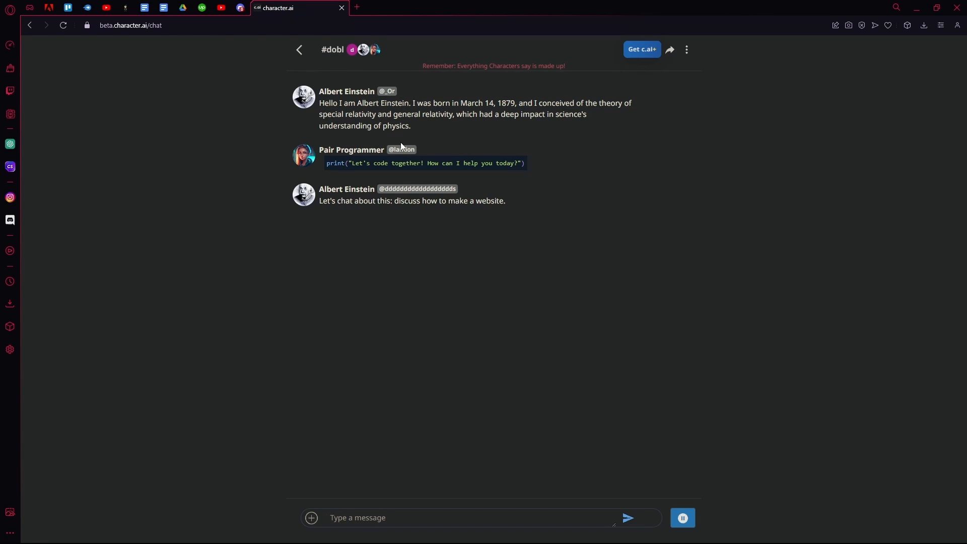
left_click_drag(363, 201, 461, 210)
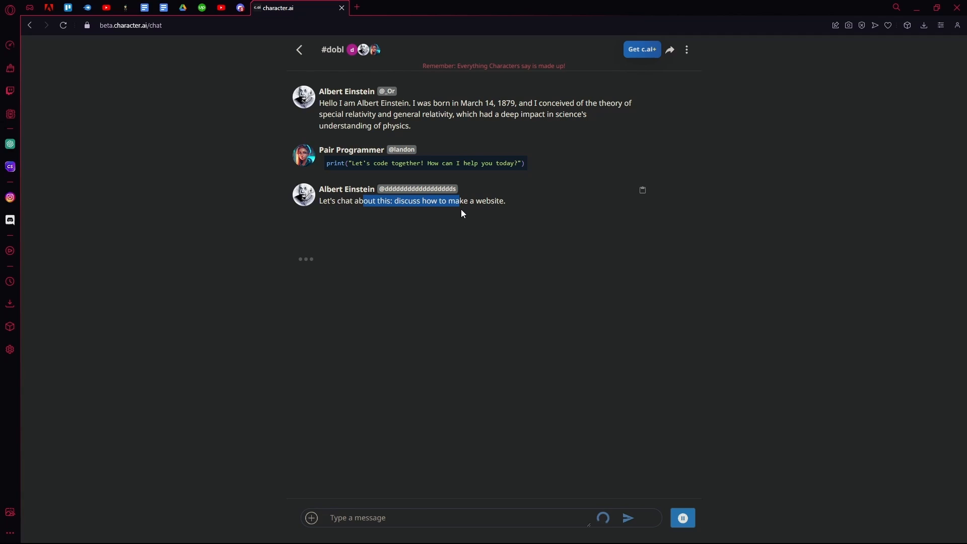
left_click(348, 200)
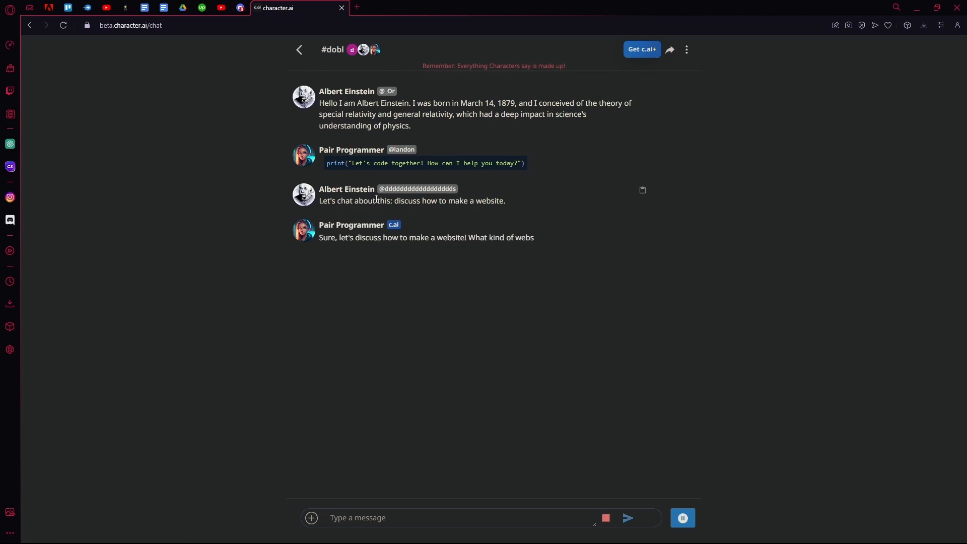
left_click_drag(325, 187, 461, 206)
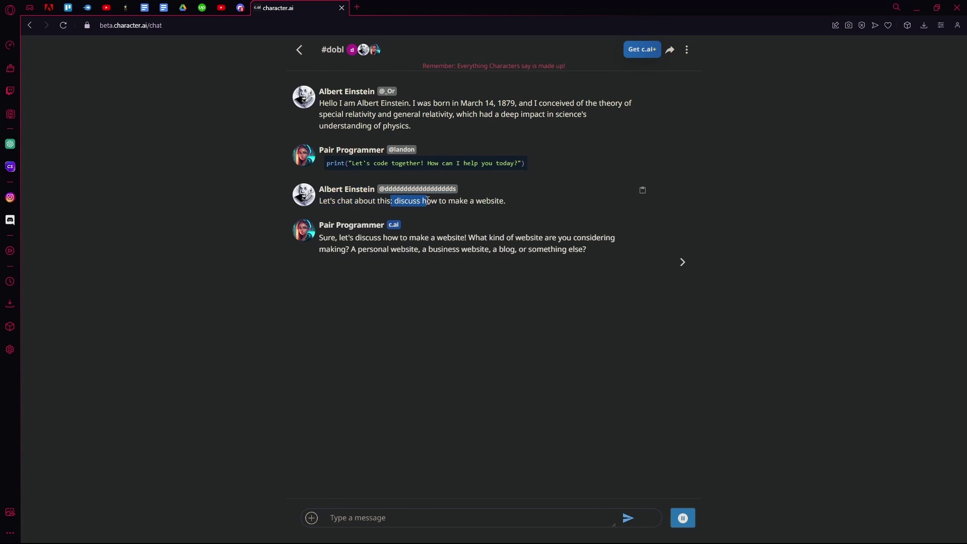
left_click(477, 206)
left_click_drag(488, 238, 384, 249)
left_click(513, 346)
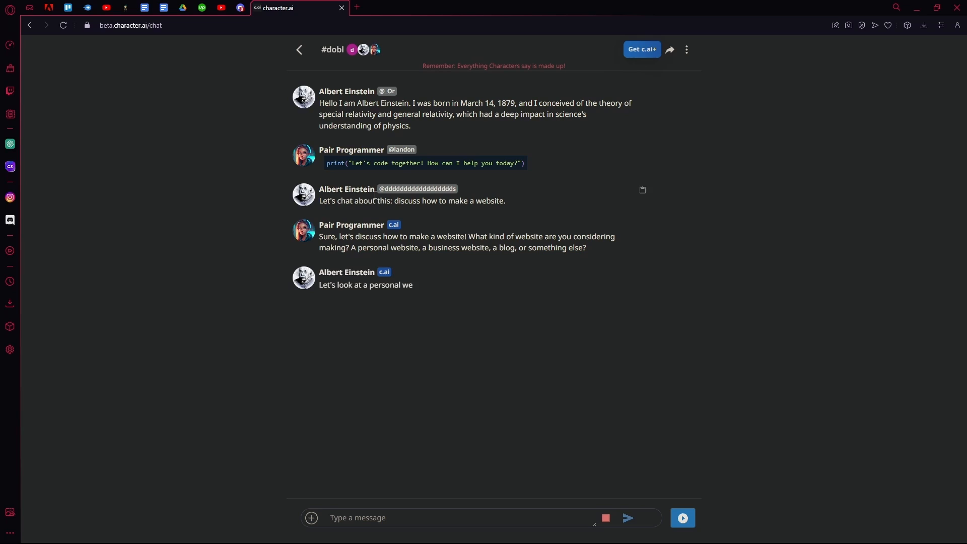
Let the characters auto-reply and ask about making a website for free, answered with WordPress and Wix
left_click(684, 516)
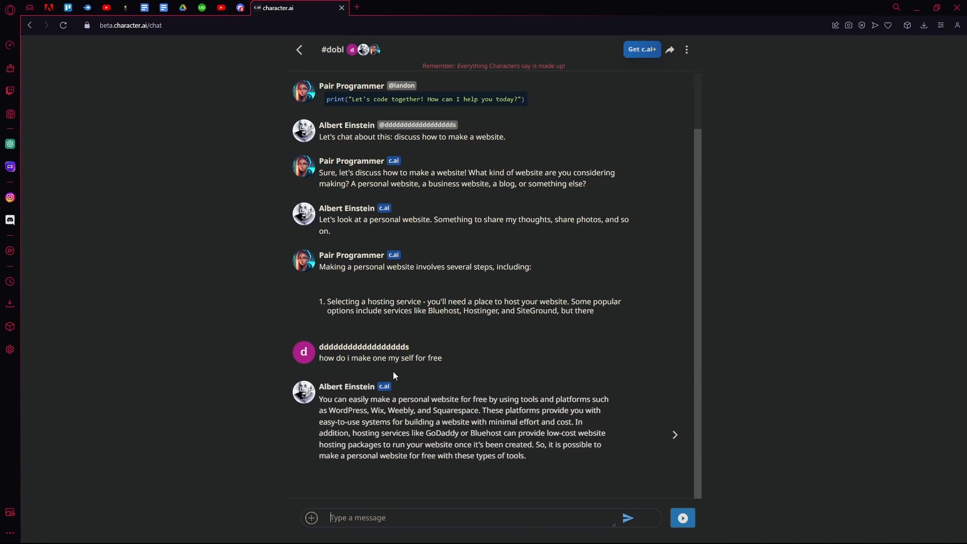
left_click_drag(393, 363, 446, 267)
left_click(351, 302)
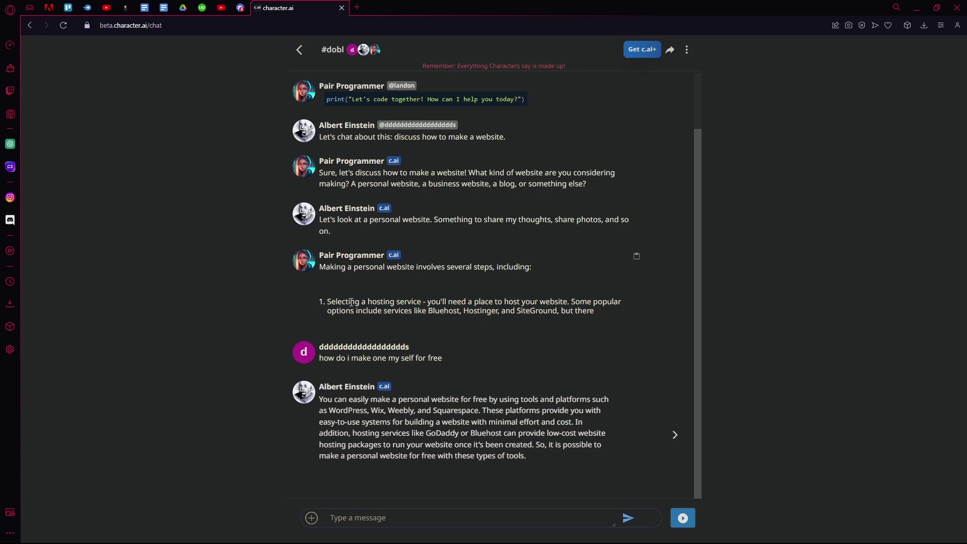